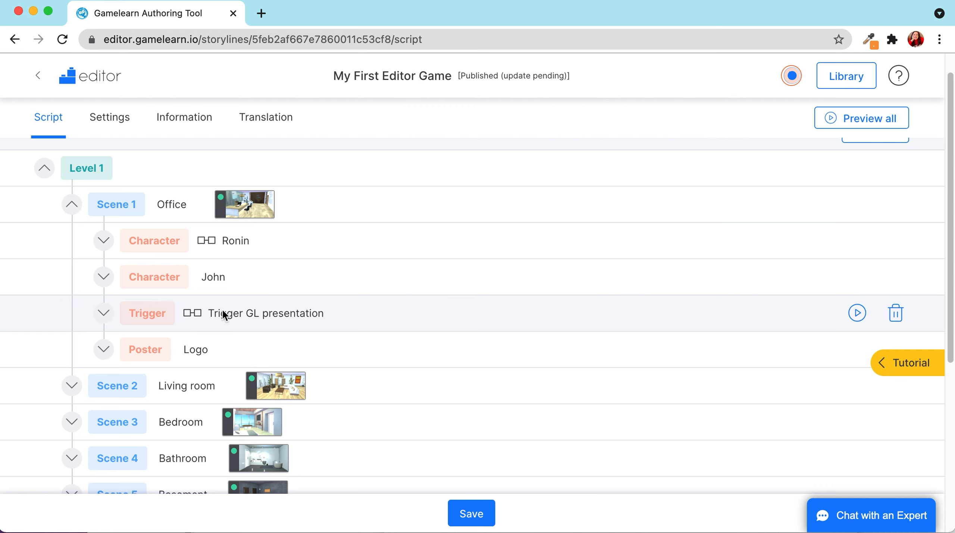
- Check the Trigger GL presentation events, then expand Ronin's chain: wow points, Dialog scene 1, Go to the house
click(104, 314)
mouse_move(315, 403)
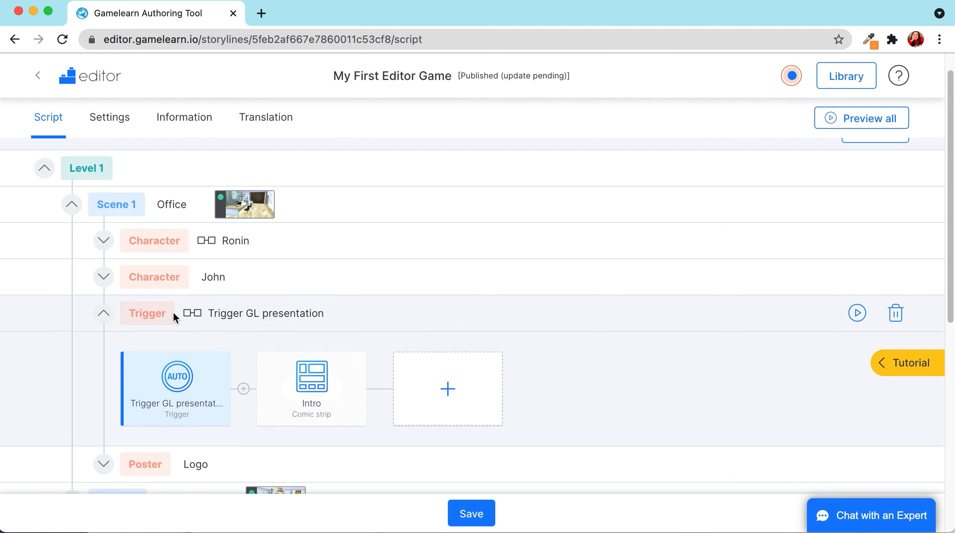
click(100, 316)
click(103, 240)
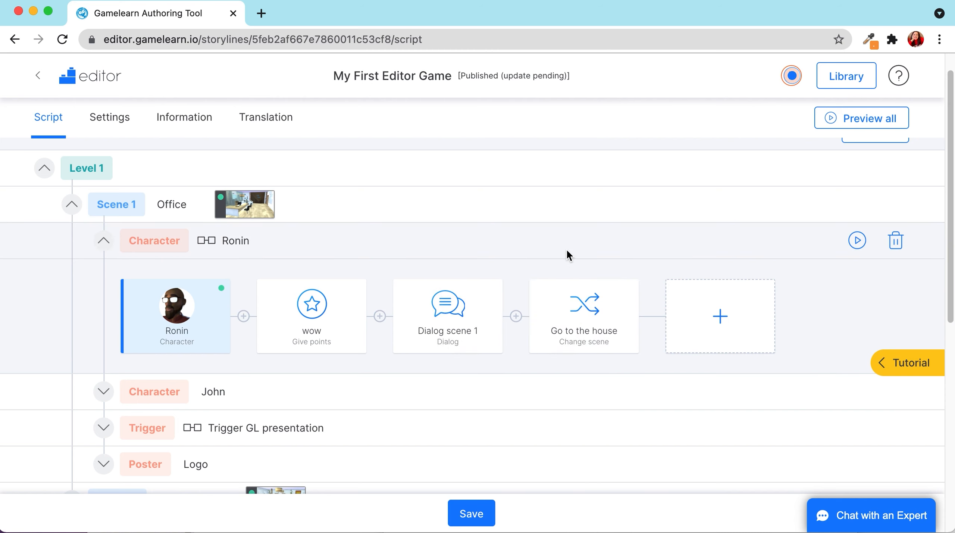
click(105, 242)
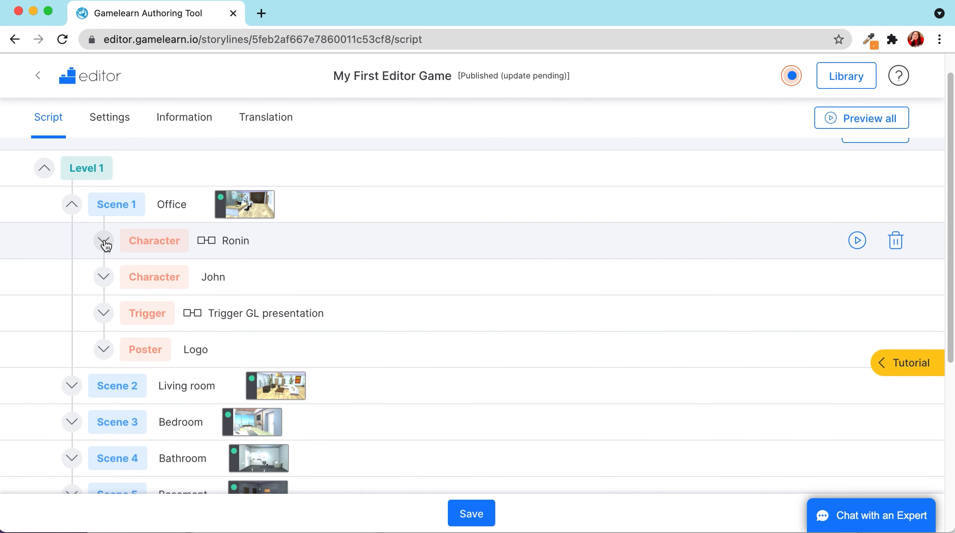
click(105, 242)
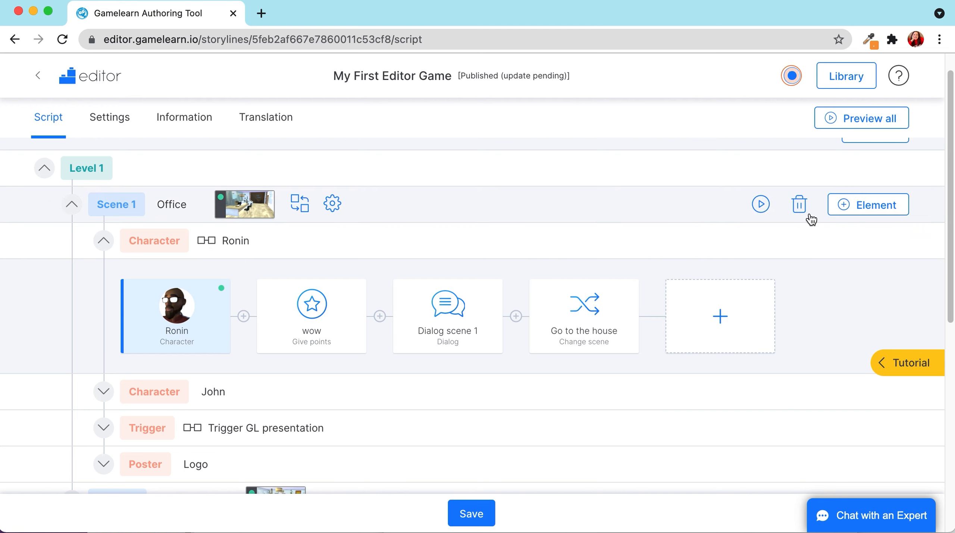
- Play Scene 1 in Arcade, advance through the intro and catalogue slides, then close them
click(761, 205)
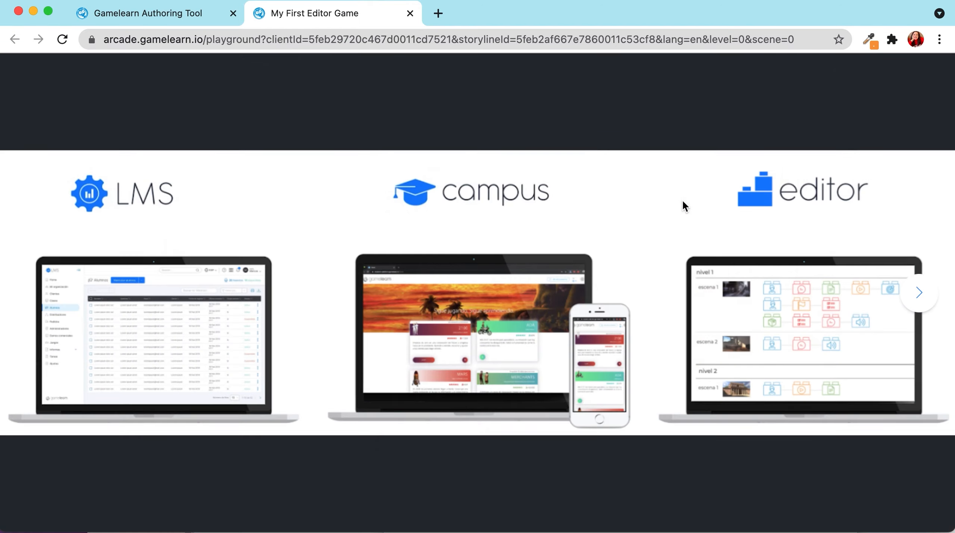
click(921, 295)
click(920, 295)
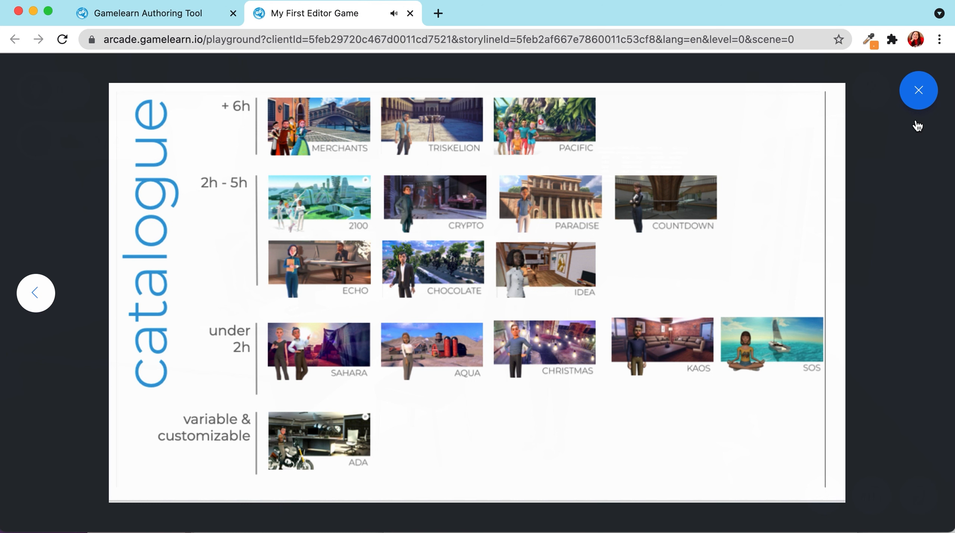
click(918, 94)
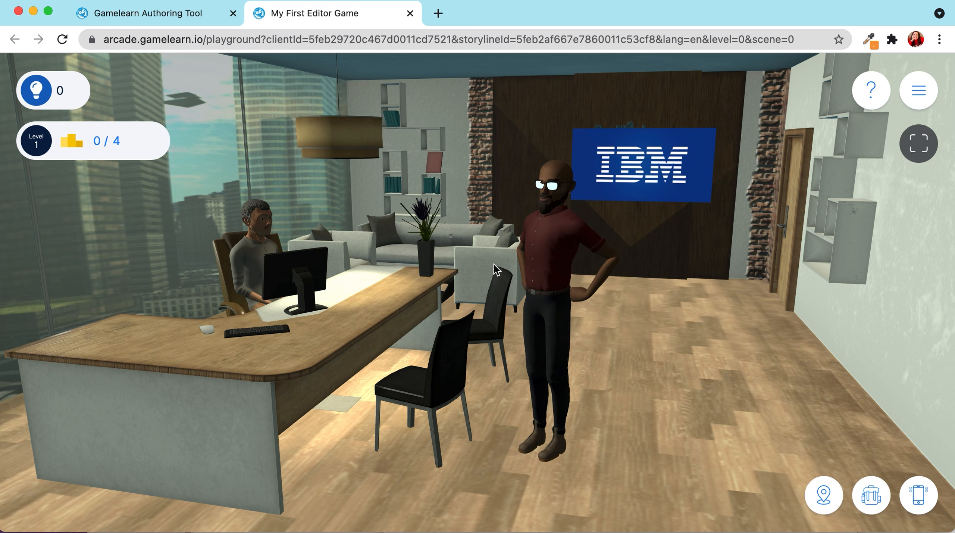
- Talk to Ronin and advance his dialogue with John until the house scene and hint appear
click(547, 243)
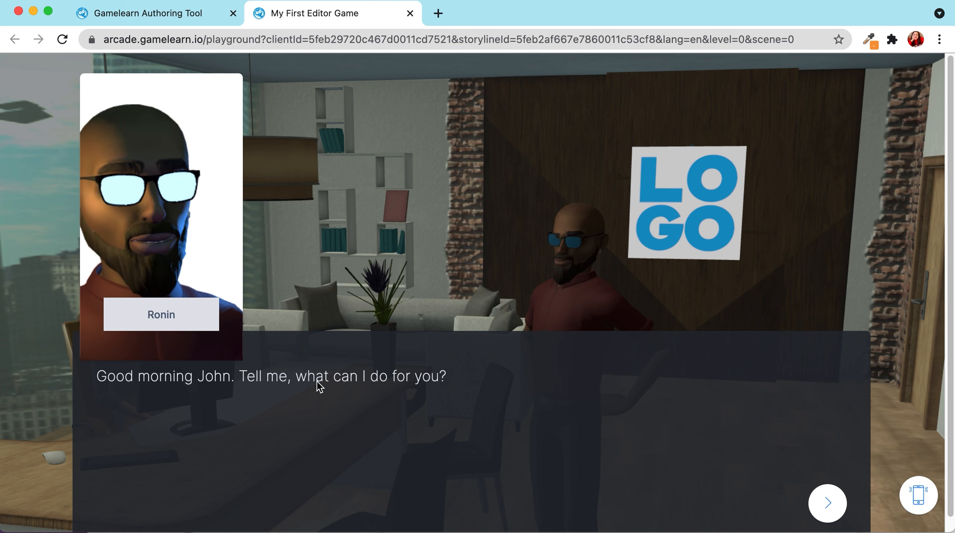
click(828, 501)
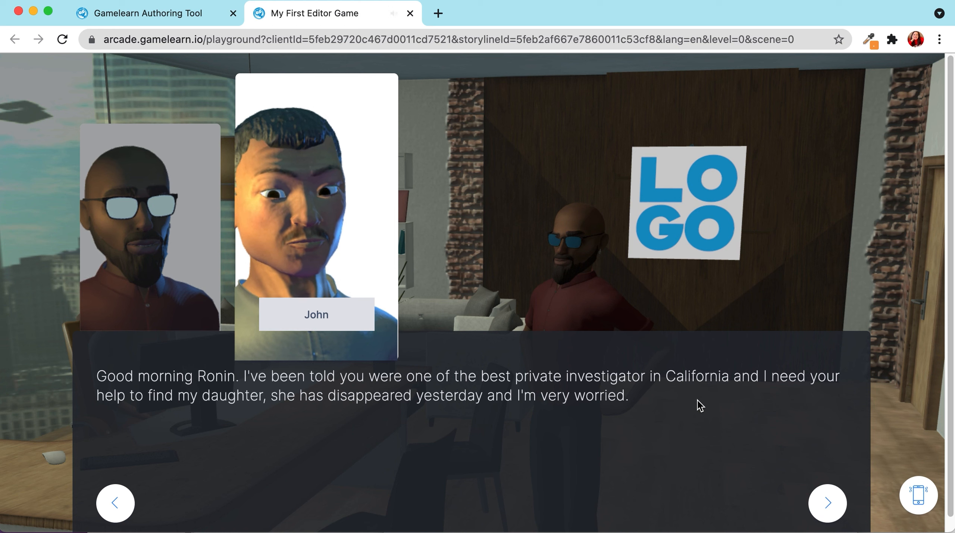
click(828, 504)
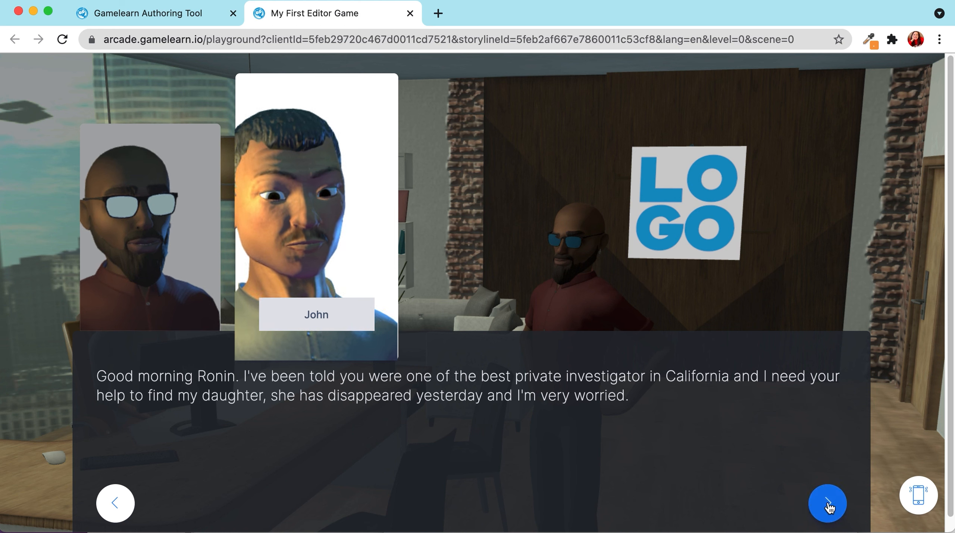
click(829, 504)
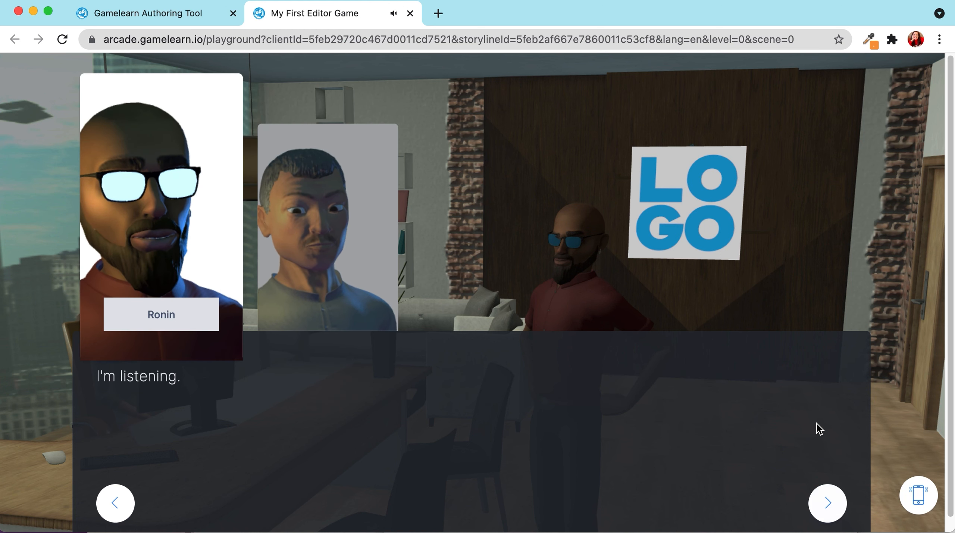
click(828, 503)
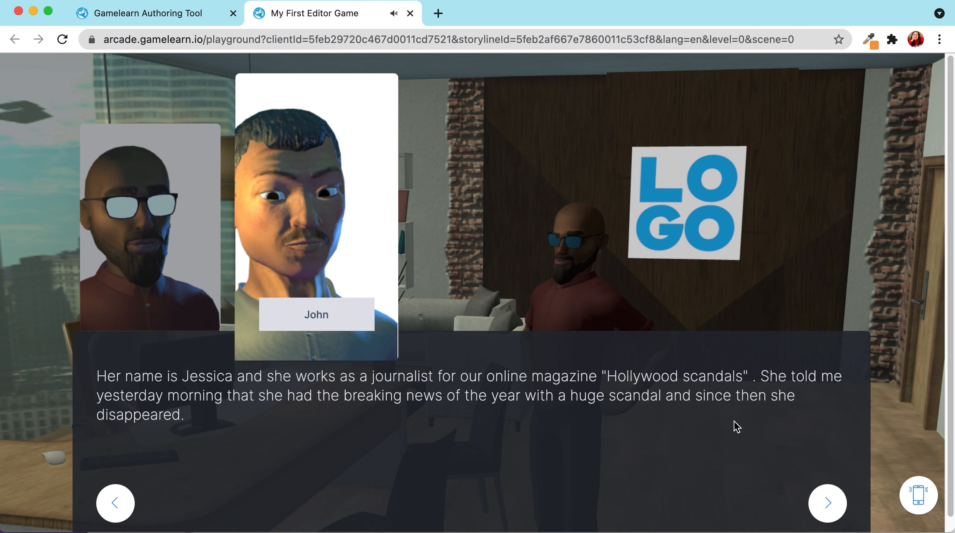
click(825, 503)
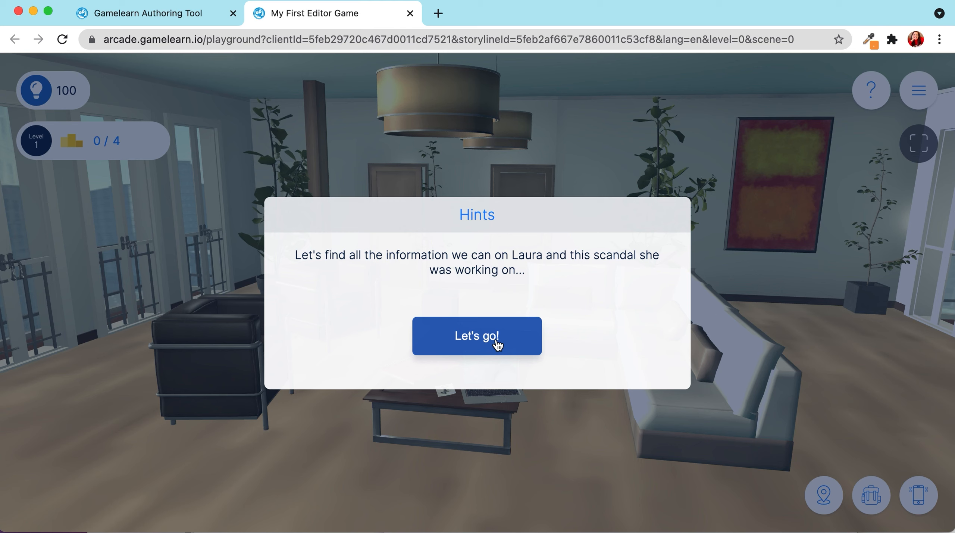
- Dismiss the Laura hint with Let's go!, visit the bedroom through the left door, and return
click(496, 341)
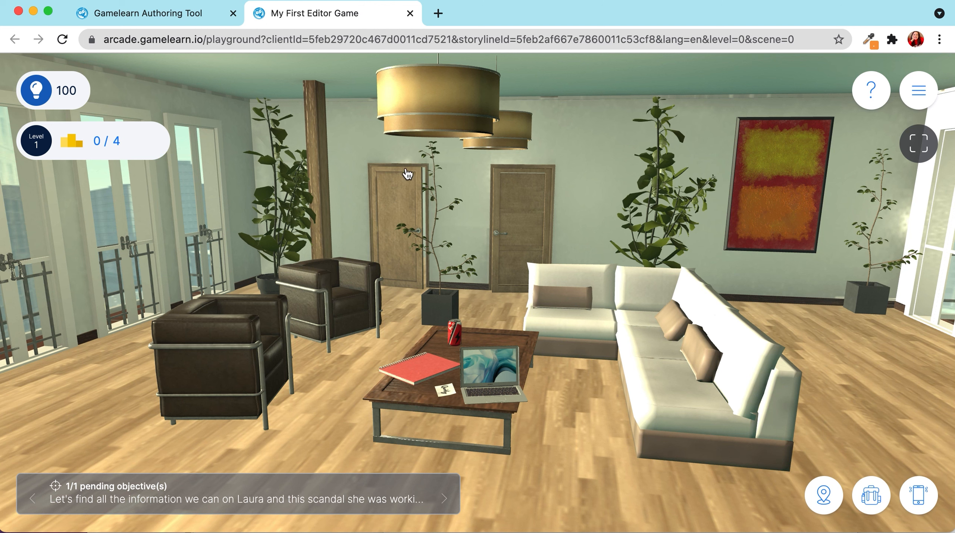
click(402, 214)
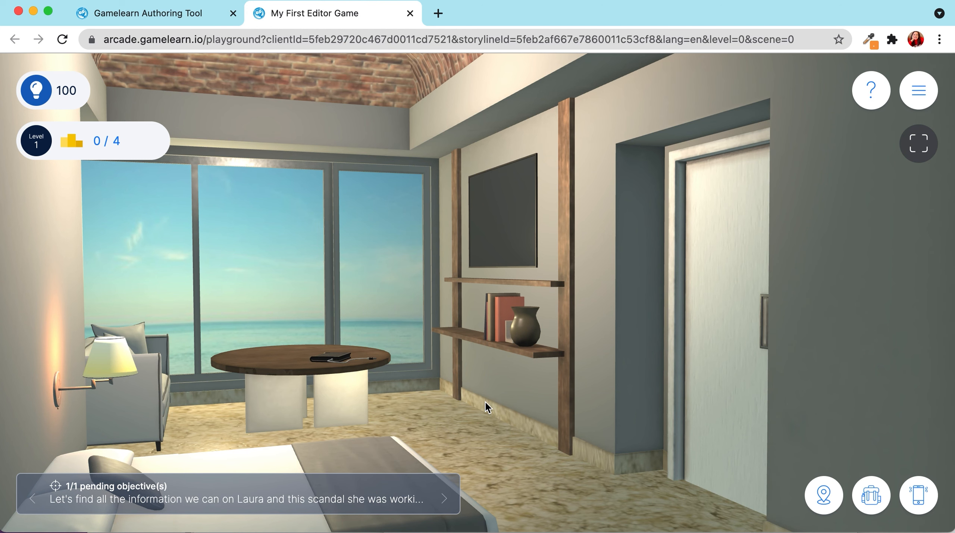
click(734, 315)
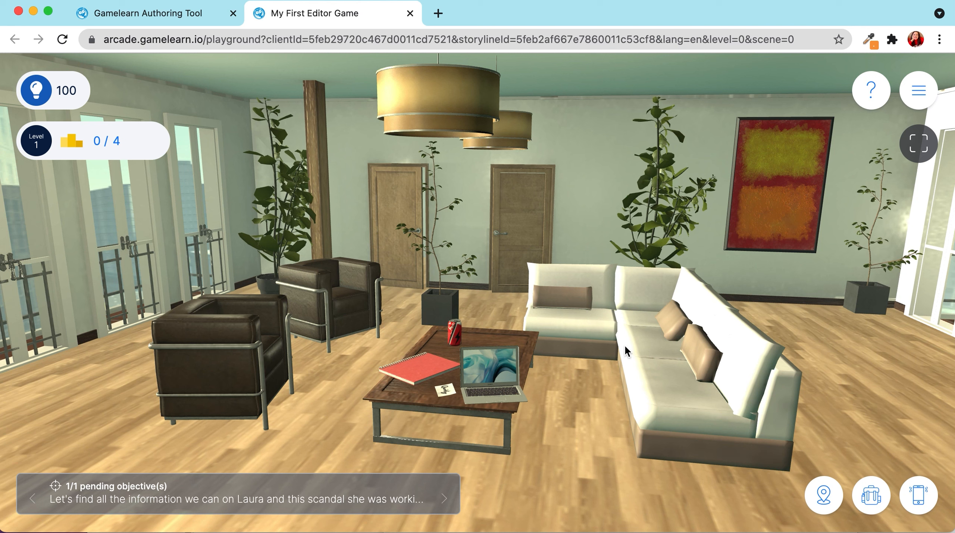
- Back in the script, expand Scene 2 Living room and review the Notebook, Hints and Door to bedroom flows
click(410, 14)
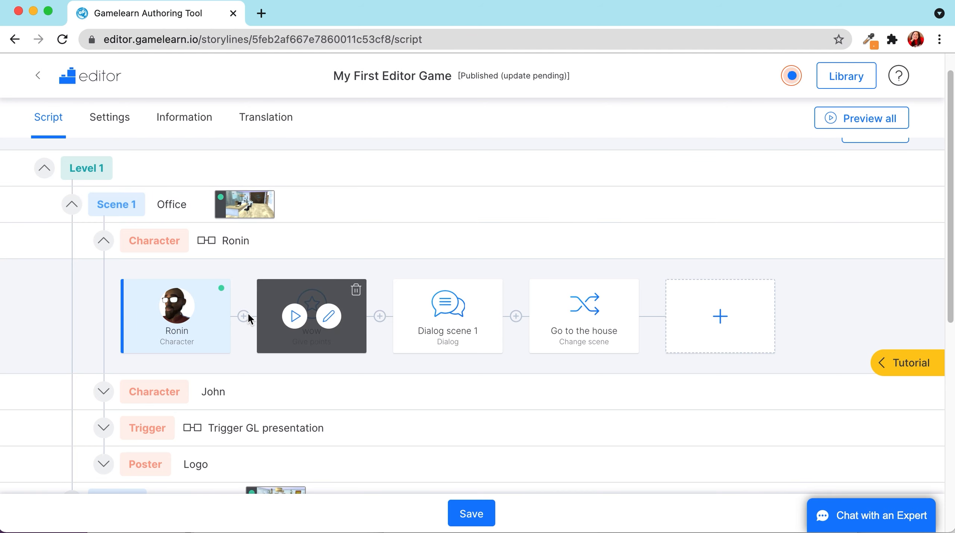
scroll(114, 211, down, 2)
scroll(123, 286, down, 6)
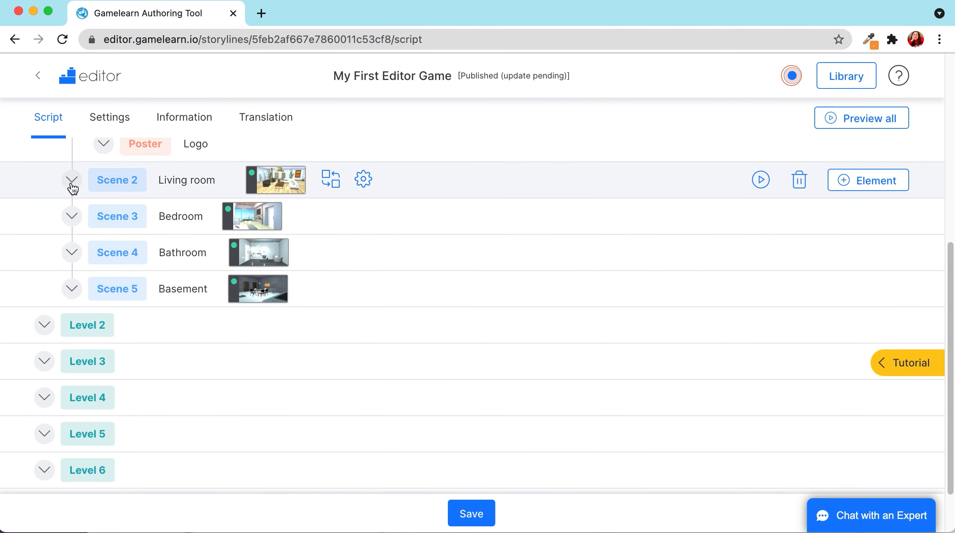
click(72, 180)
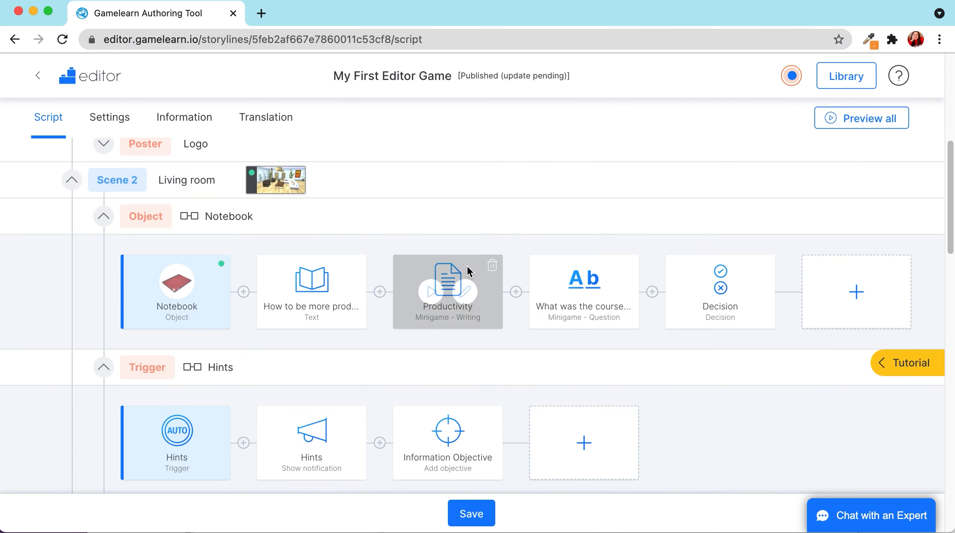
scroll(184, 204, down, 1)
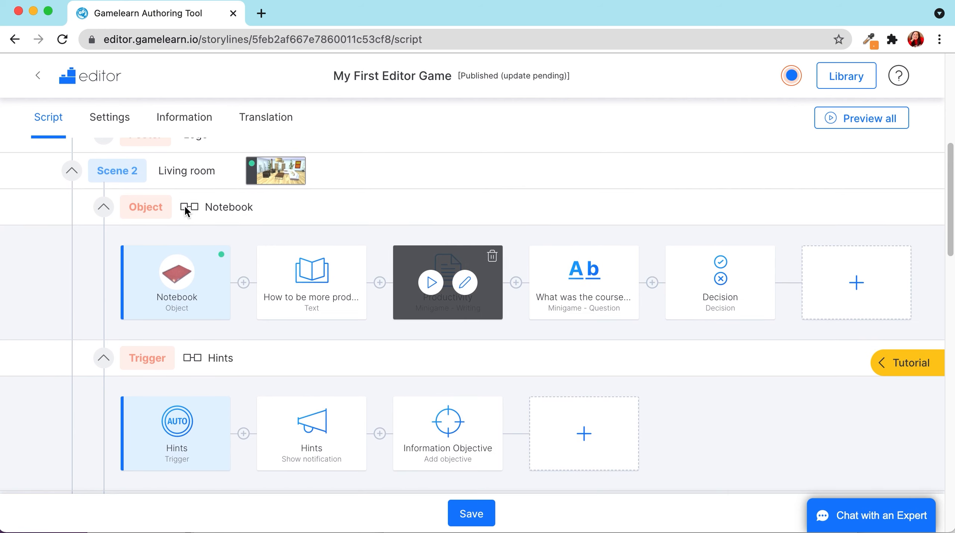
click(105, 209)
click(105, 244)
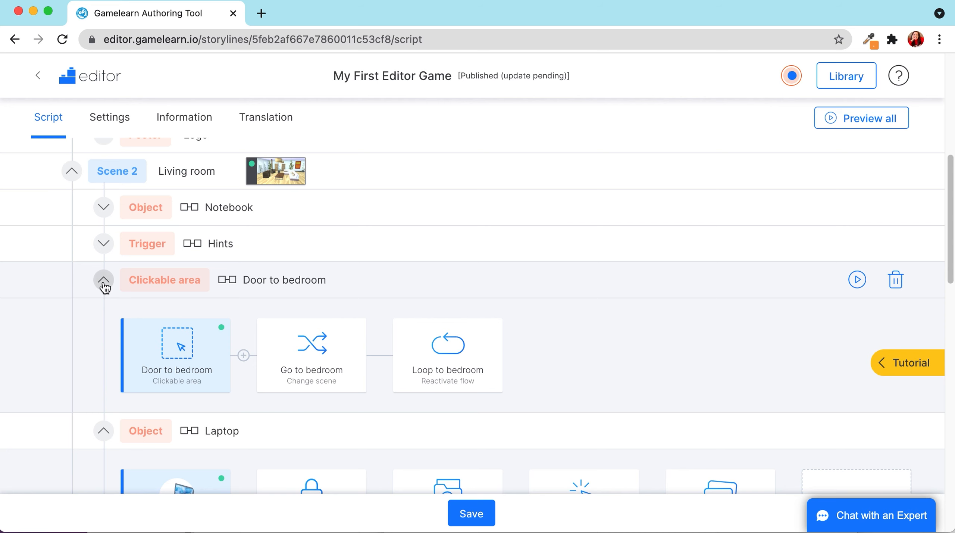
click(104, 281)
click(104, 281)
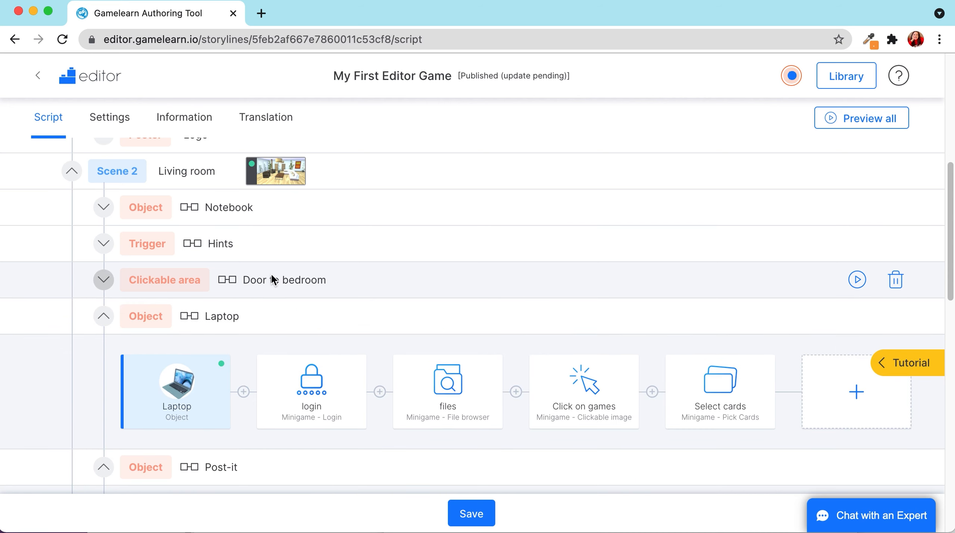
- Review and collapse the Laptop, Post-it and Drink flows, leaving CA Bathroom's GO TO BATHROOM chain visible
scroll(267, 274, down, 2)
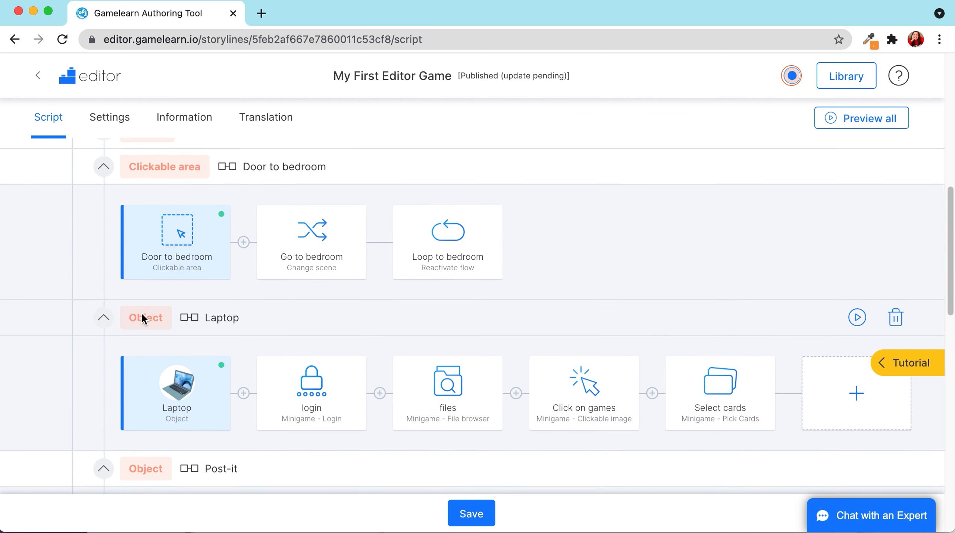
click(104, 318)
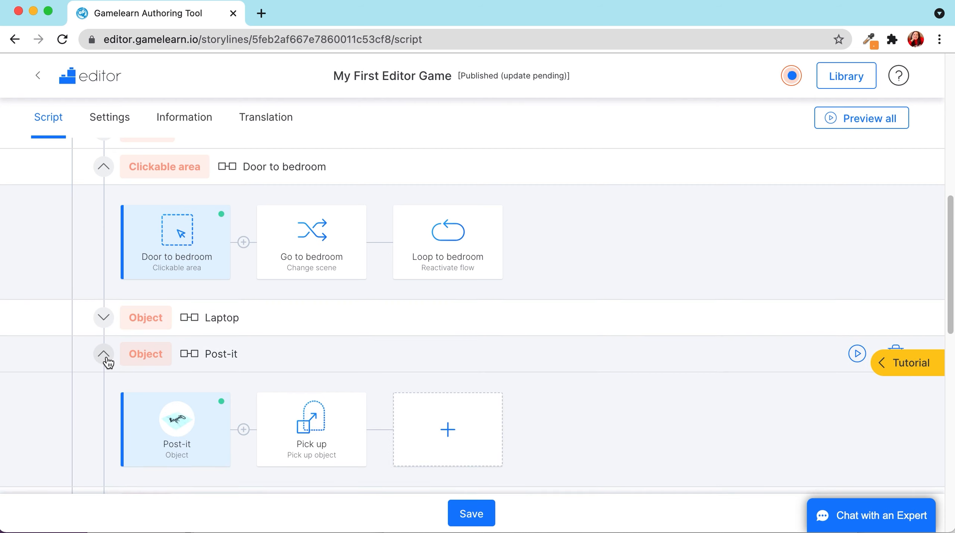
click(103, 353)
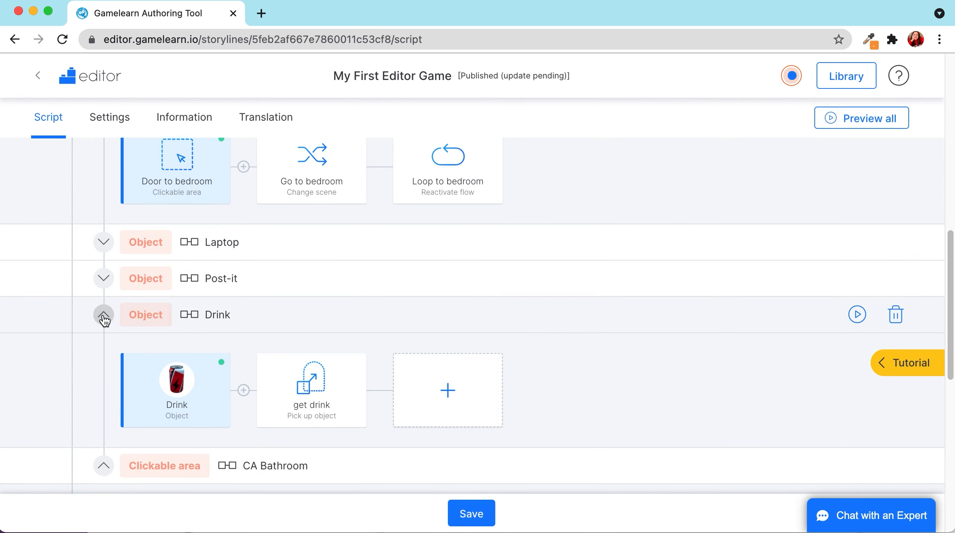
click(103, 315)
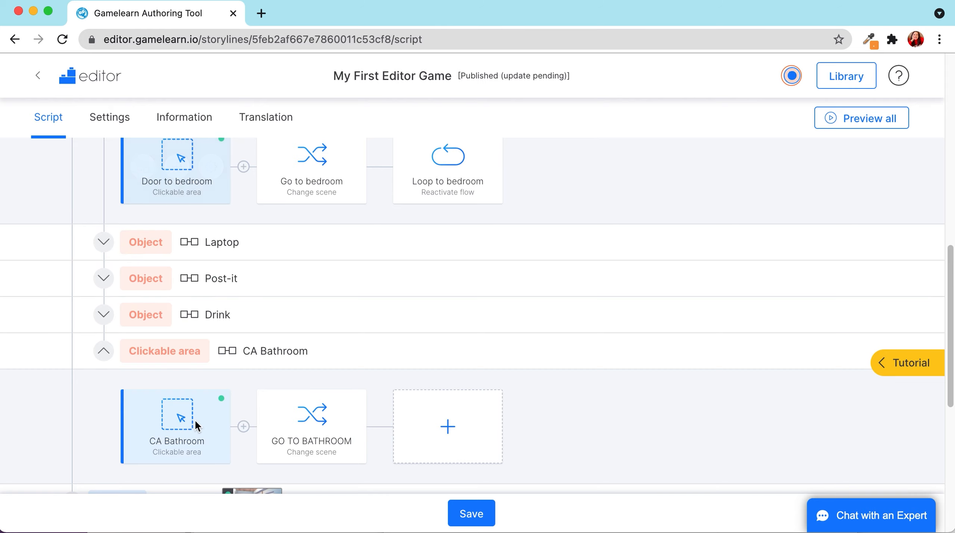
scroll(339, 270, up, 1)
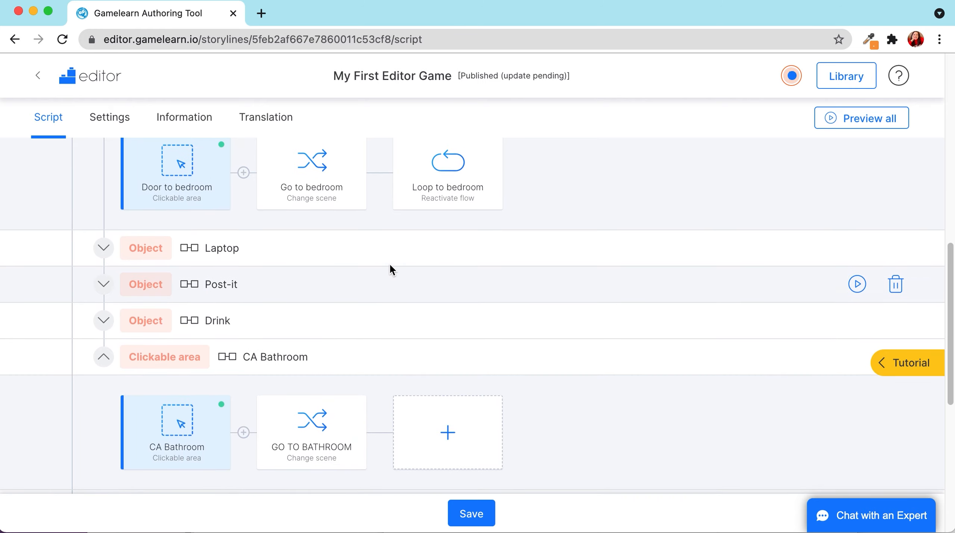
scroll(390, 262, up, 3)
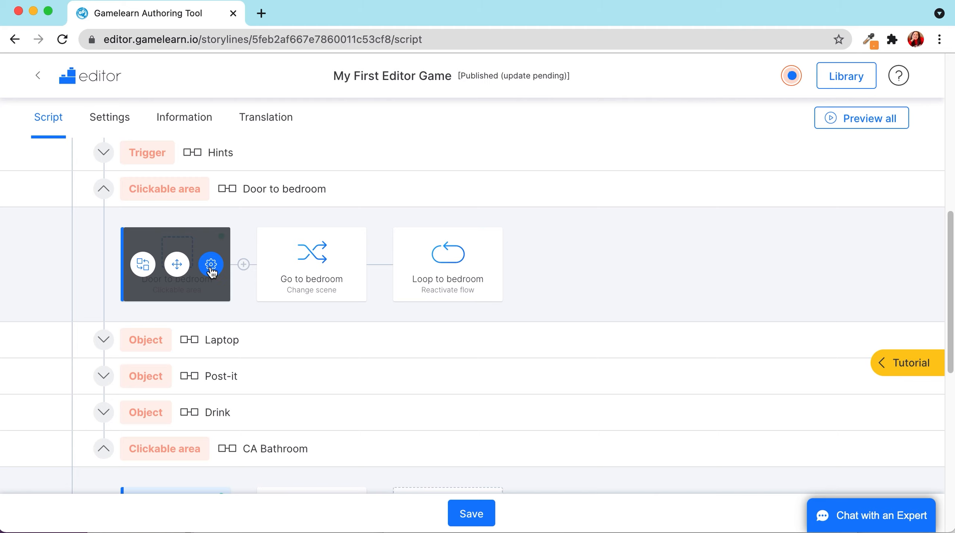
click(177, 264)
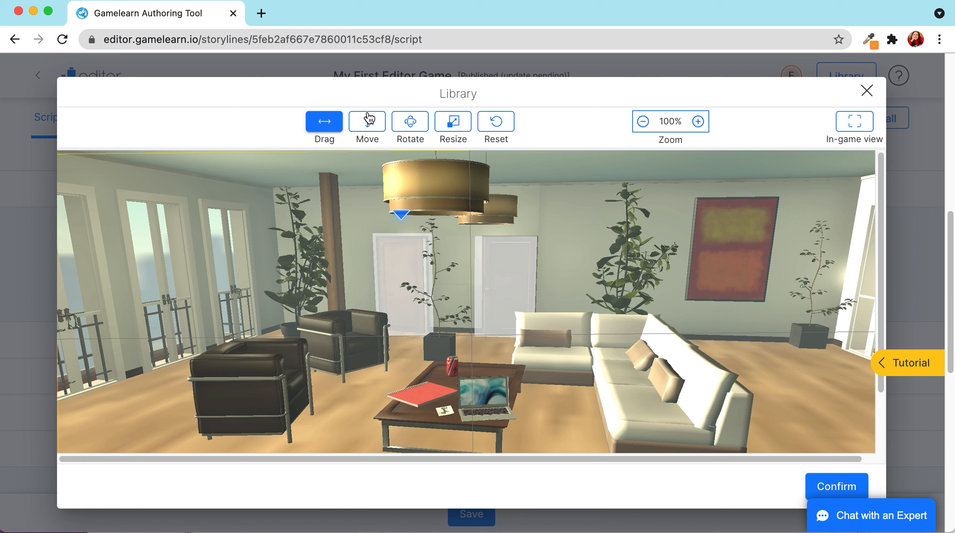
click(867, 91)
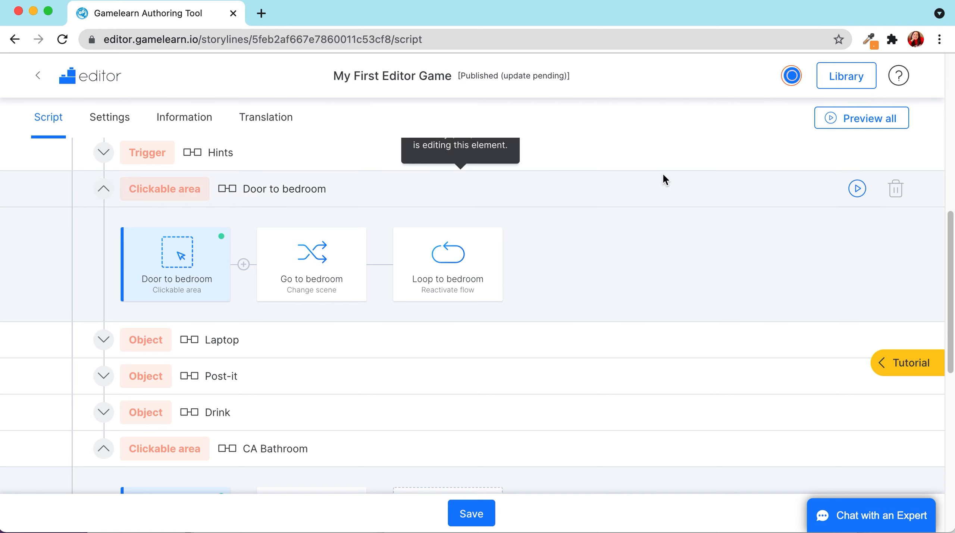
- From the top of the script, launch the Scene 1 Office play preview in a new Arcade tab
mouse_move(455, 270)
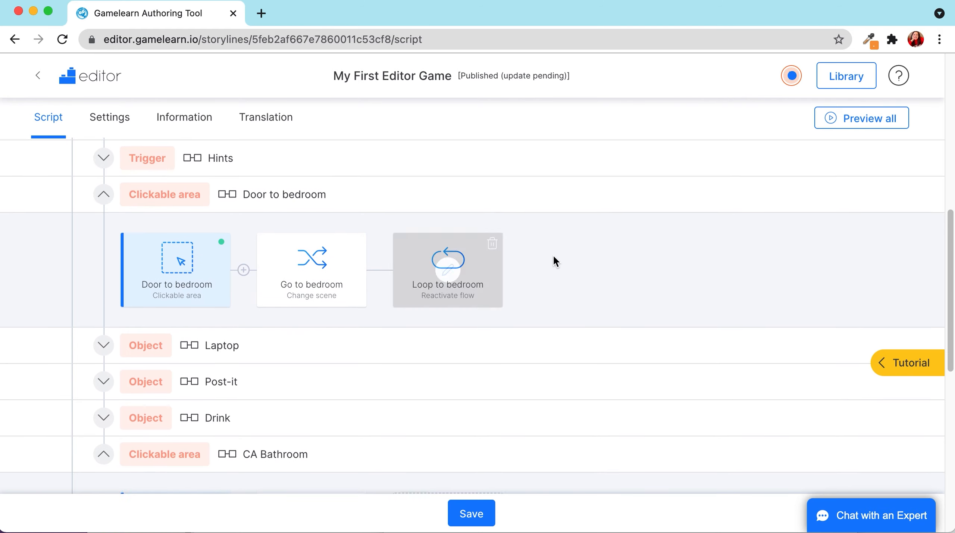
scroll(515, 211, up, 10)
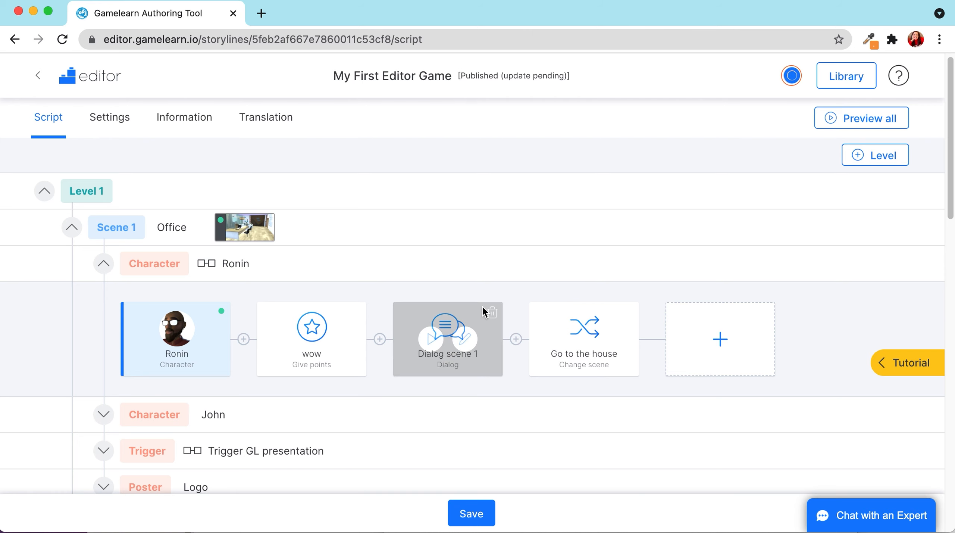
scroll(616, 321, down, 2)
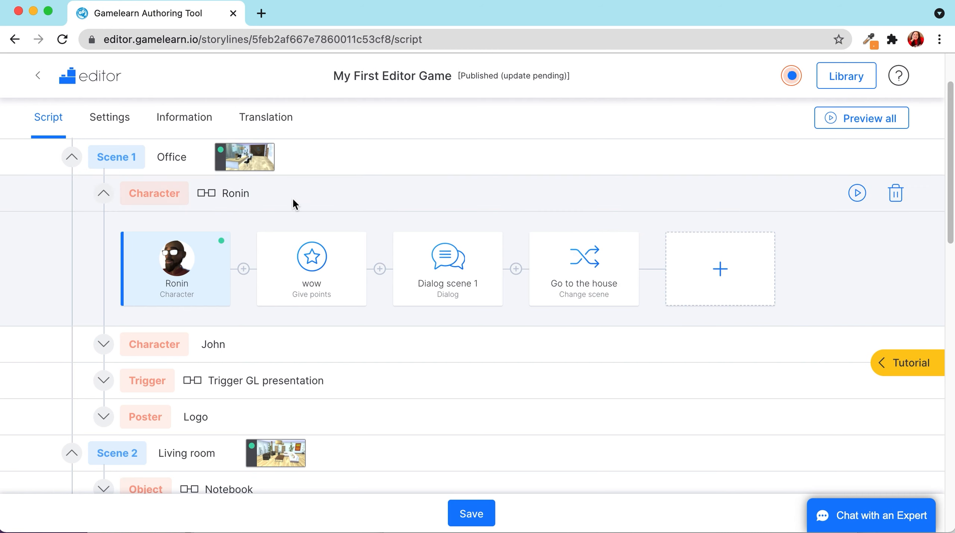
scroll(522, 205, up, 1)
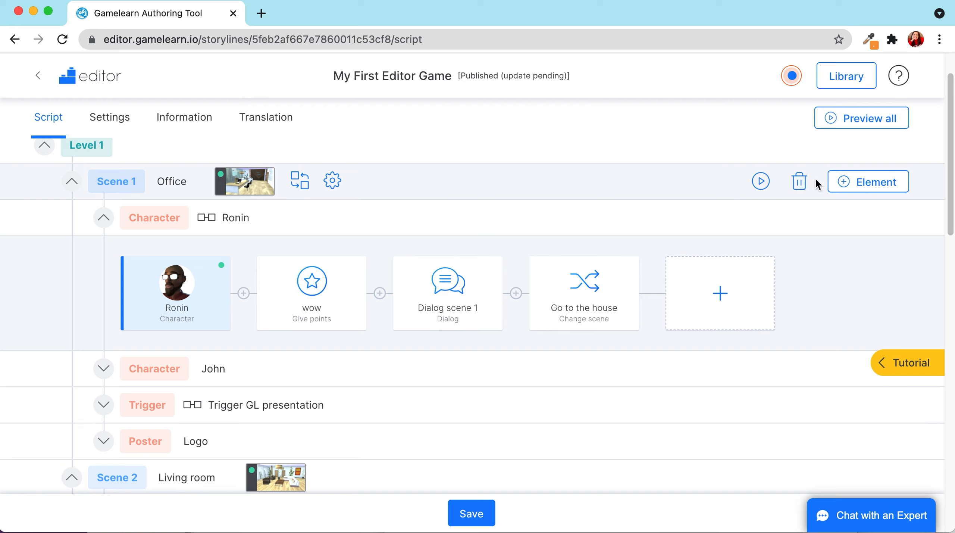
click(761, 181)
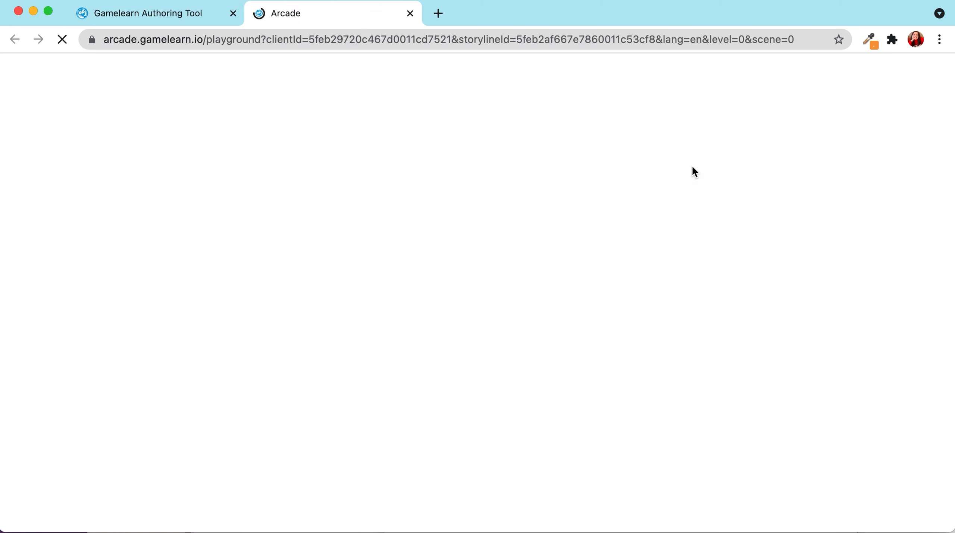